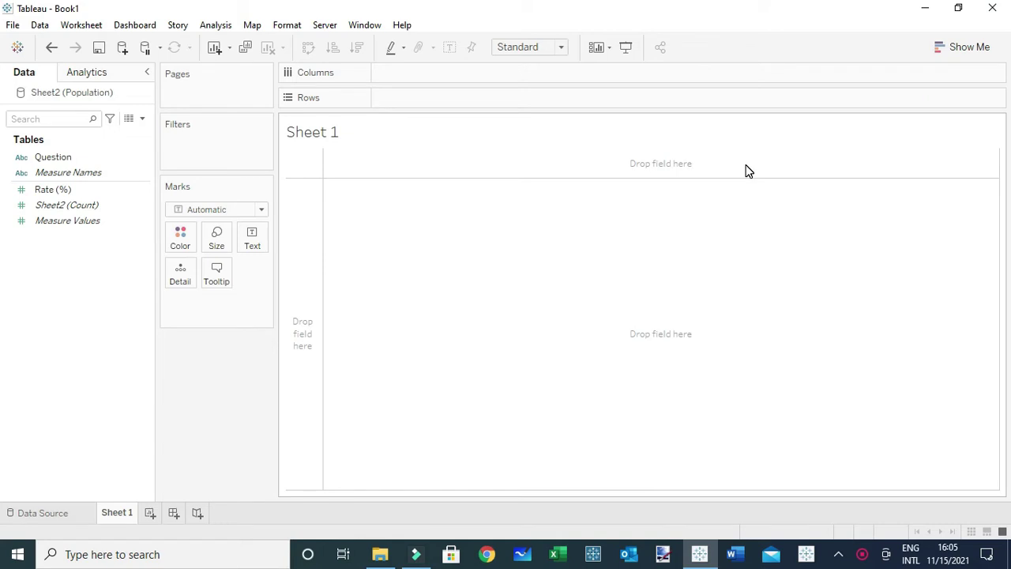
Plot SUM(Rate (%)) as bars per Question, sorted descending from 99 to 23, with value labels
{"action": "left_click", "coordinate": [88, 158]}
{"action": "left_click_drag", "start_coordinate": [88, 158], "coordinate": [64, 198]}
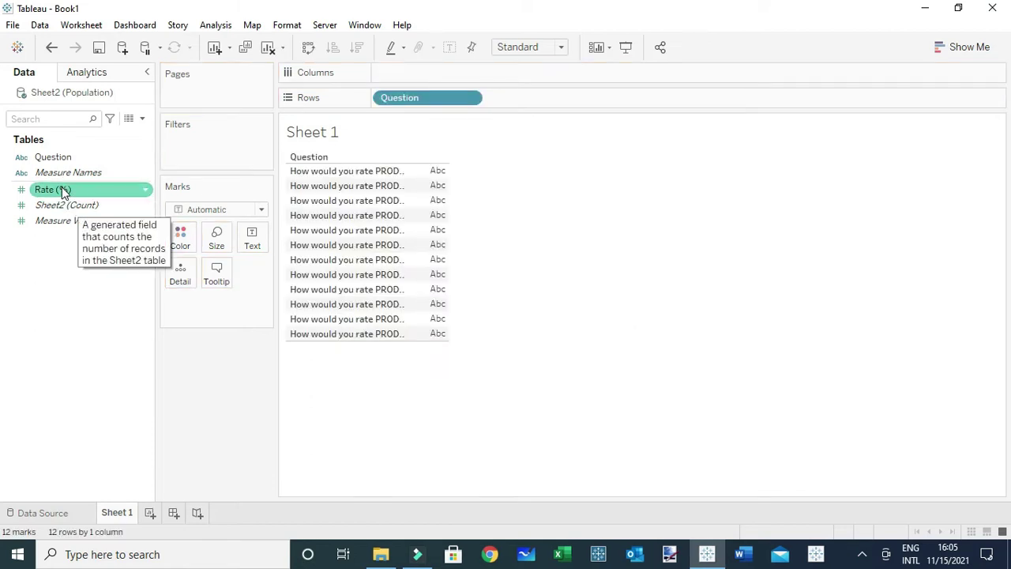
{"action": "left_click_drag", "start_coordinate": [64, 191], "coordinate": [403, 75]}
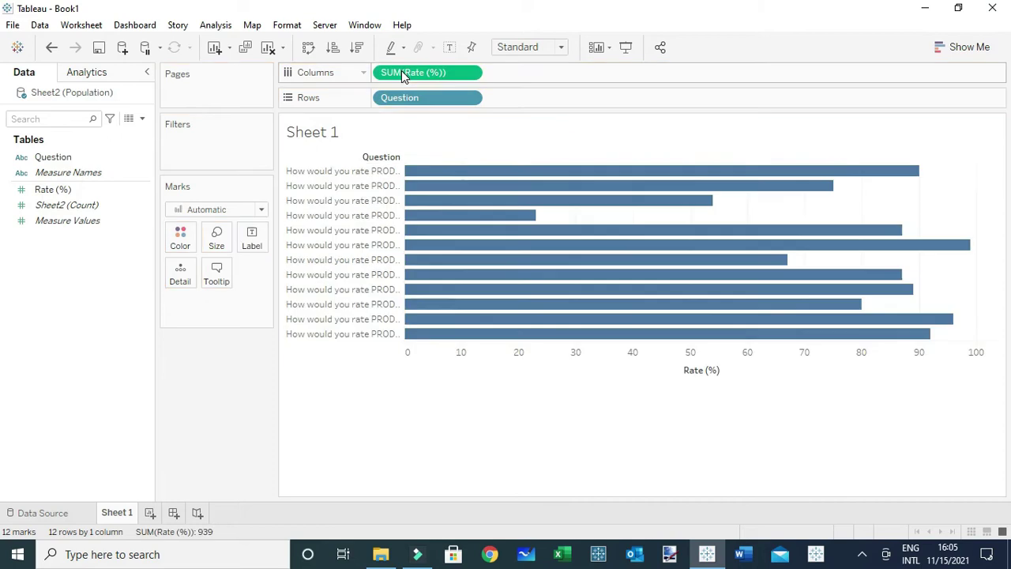
{"action": "left_click", "coordinate": [356, 47]}
{"action": "left_click", "coordinate": [452, 49]}
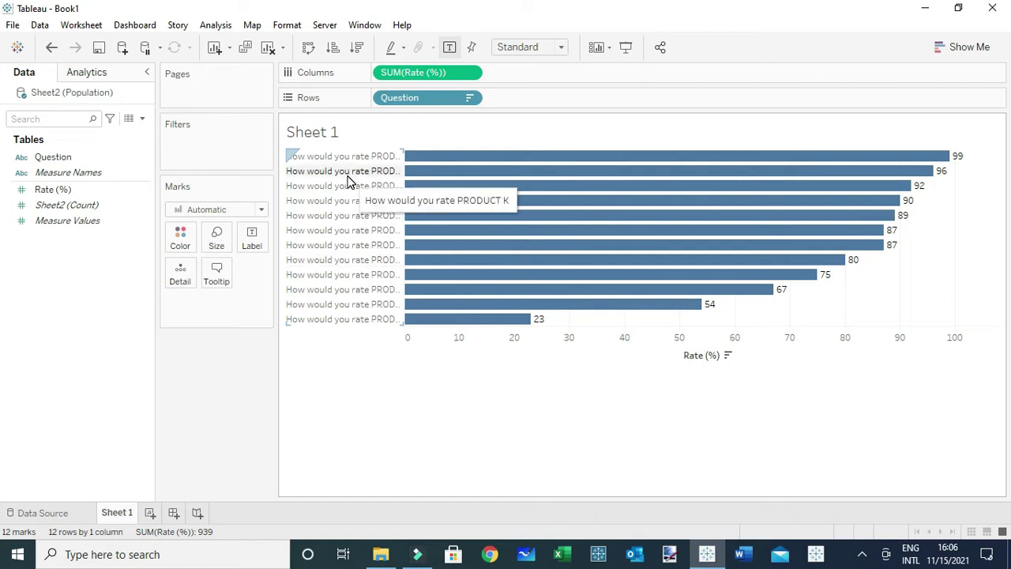
Turn Default Header wrap on for the Question headers and enlarge the rows to fit two lines
{"action": "right_click", "coordinate": [415, 98]}
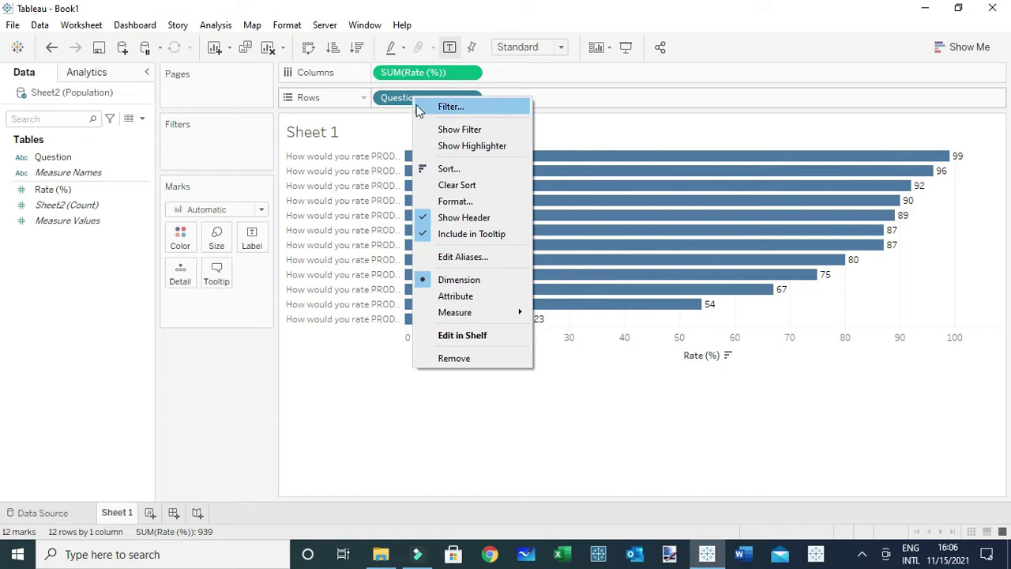
{"action": "left_click", "coordinate": [455, 201]}
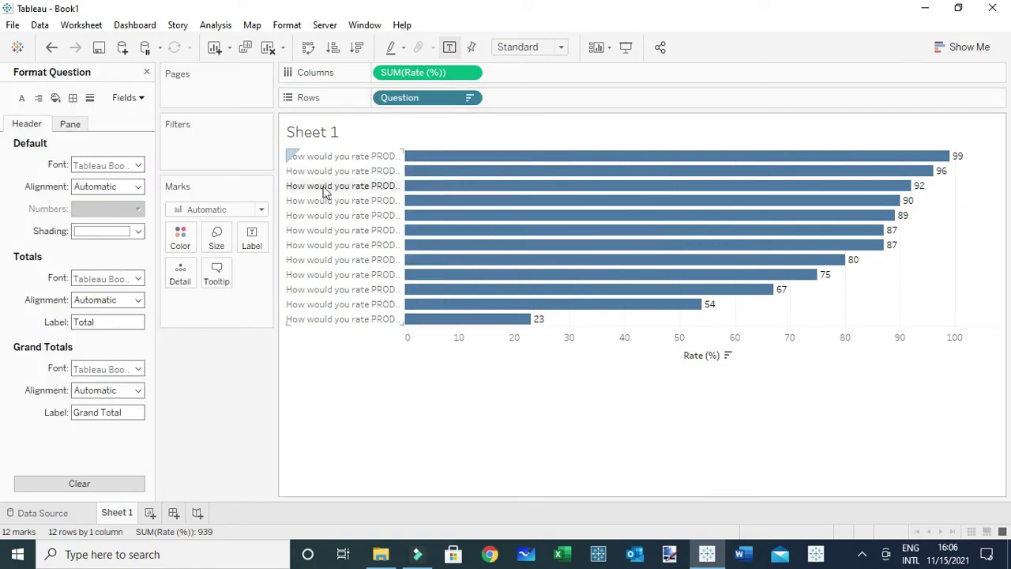
{"action": "left_click", "coordinate": [37, 98]}
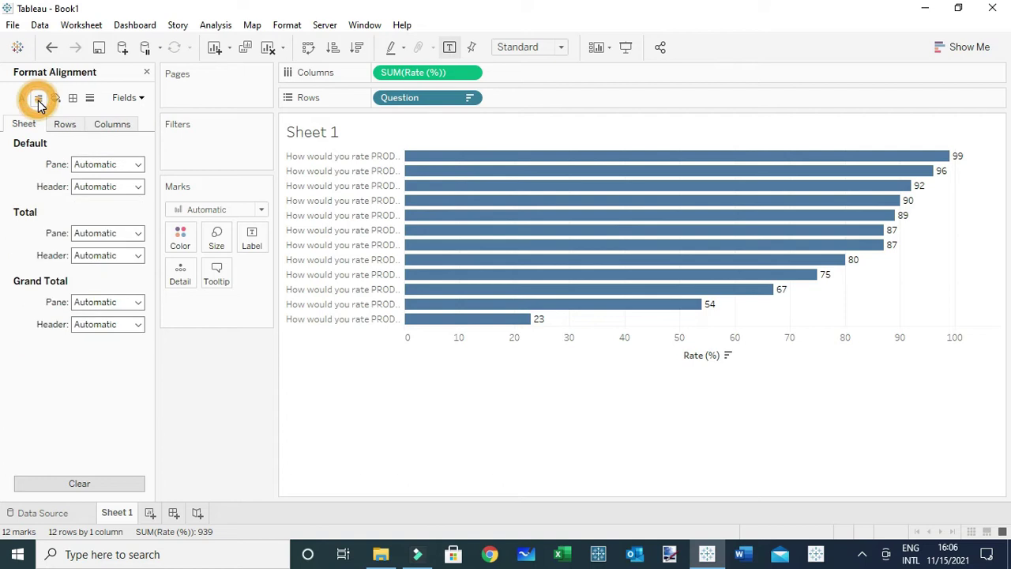
{"action": "left_click", "coordinate": [93, 189]}
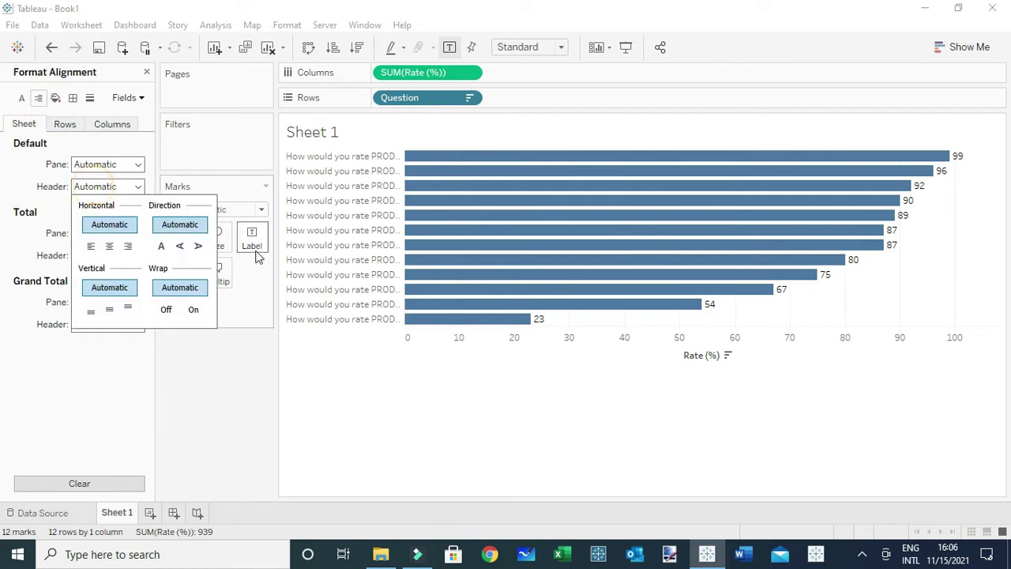
{"action": "left_click", "coordinate": [194, 310]}
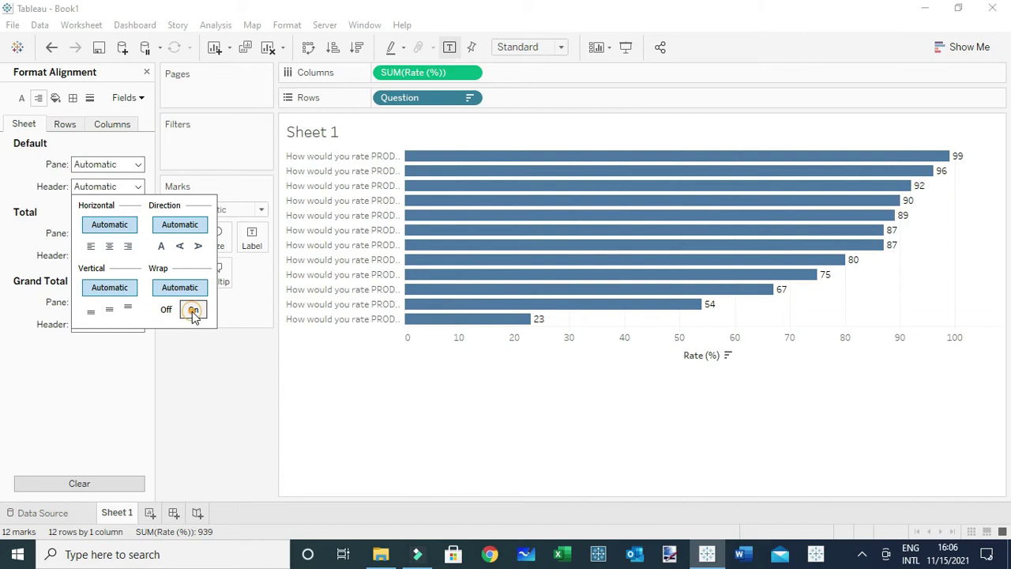
{"action": "left_click", "coordinate": [346, 376]}
{"action": "left_click_drag", "start_coordinate": [349, 198], "coordinate": [354, 208]}
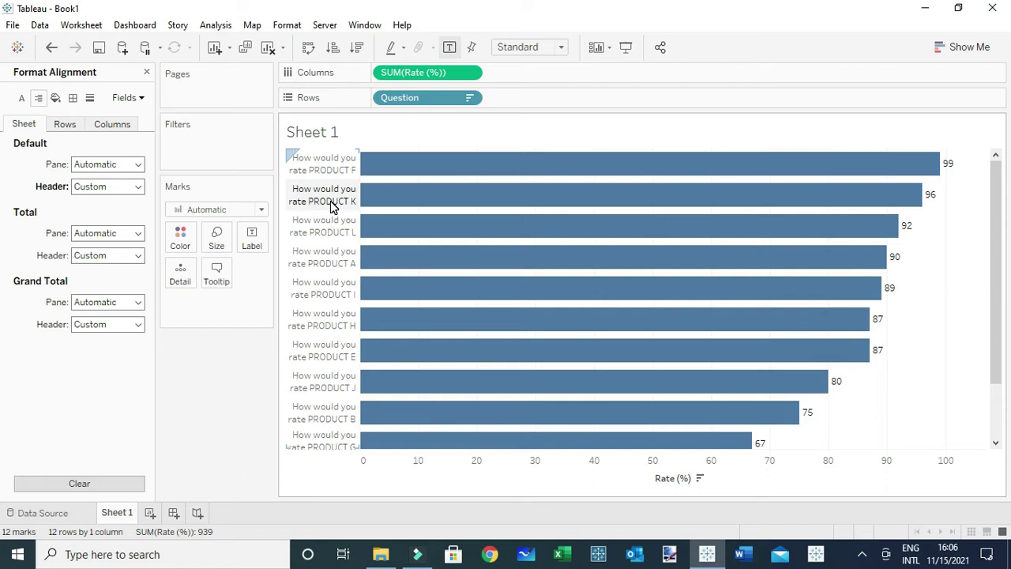
Switch the Default Header wrap back to Off, leaving single-line 'How would ...' labels
{"action": "left_click", "coordinate": [115, 188]}
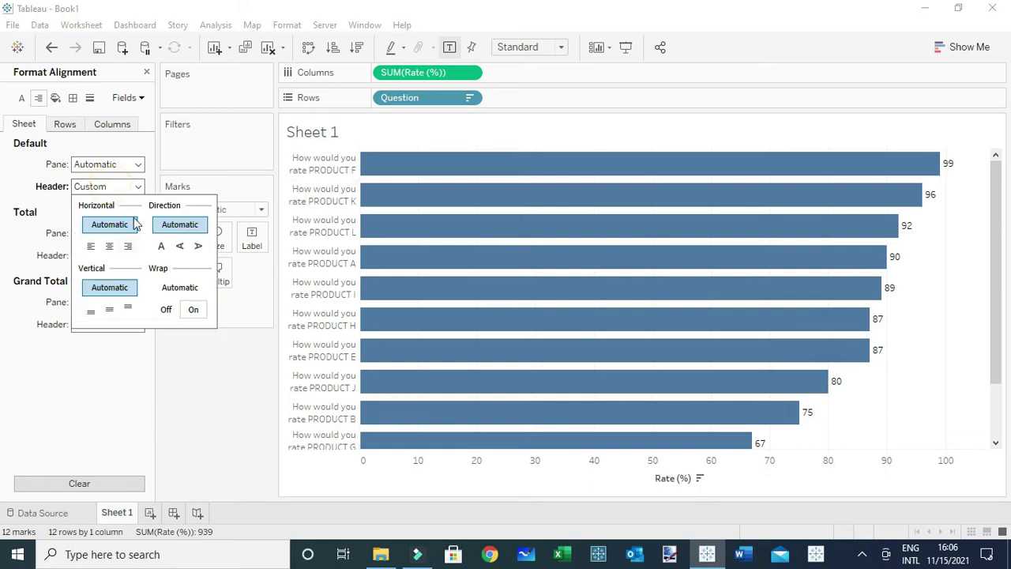
{"action": "left_click", "coordinate": [167, 311]}
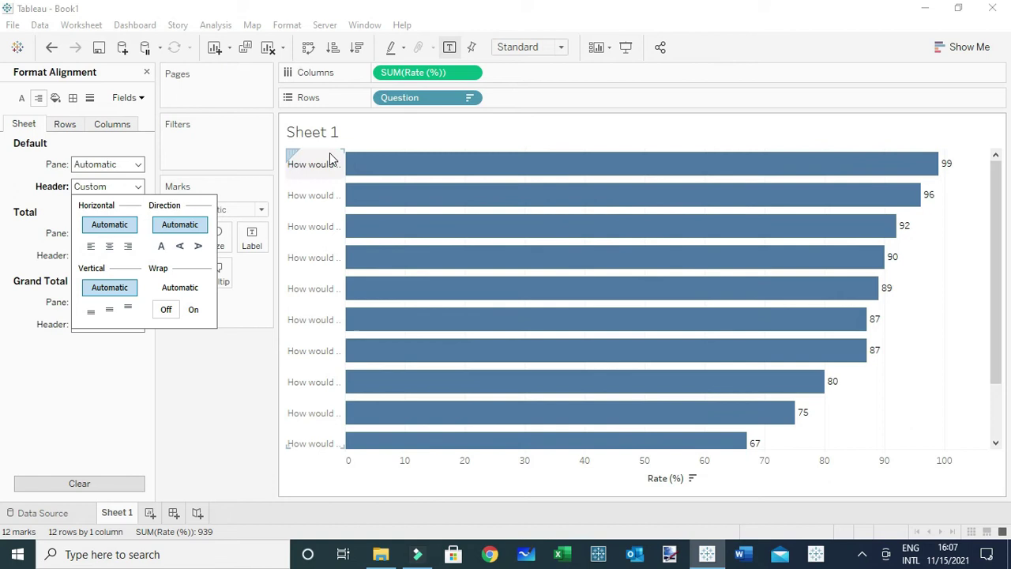
{"action": "mouse_move", "coordinate": [368, 161]}
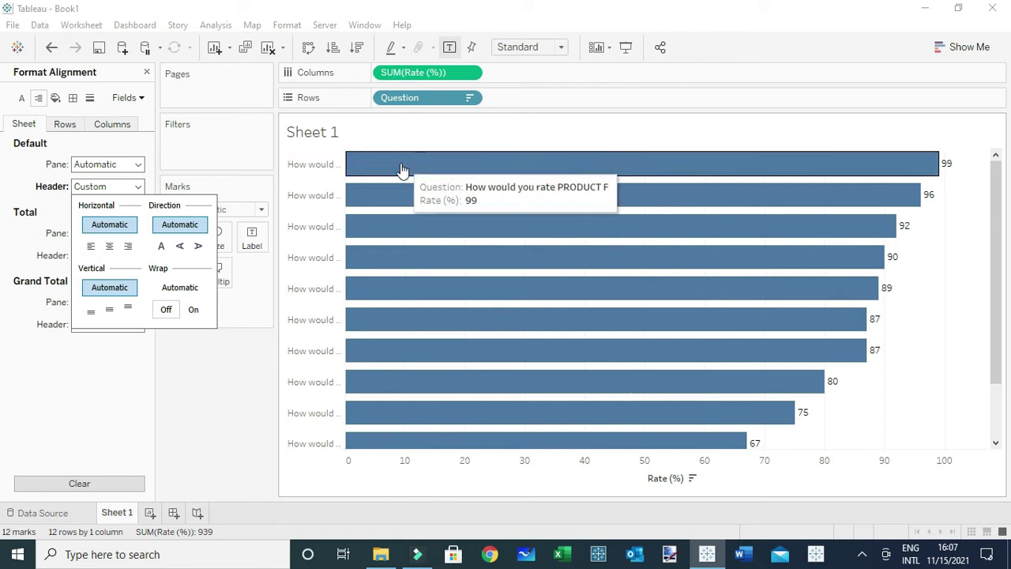
{"action": "mouse_move", "coordinate": [399, 201]}
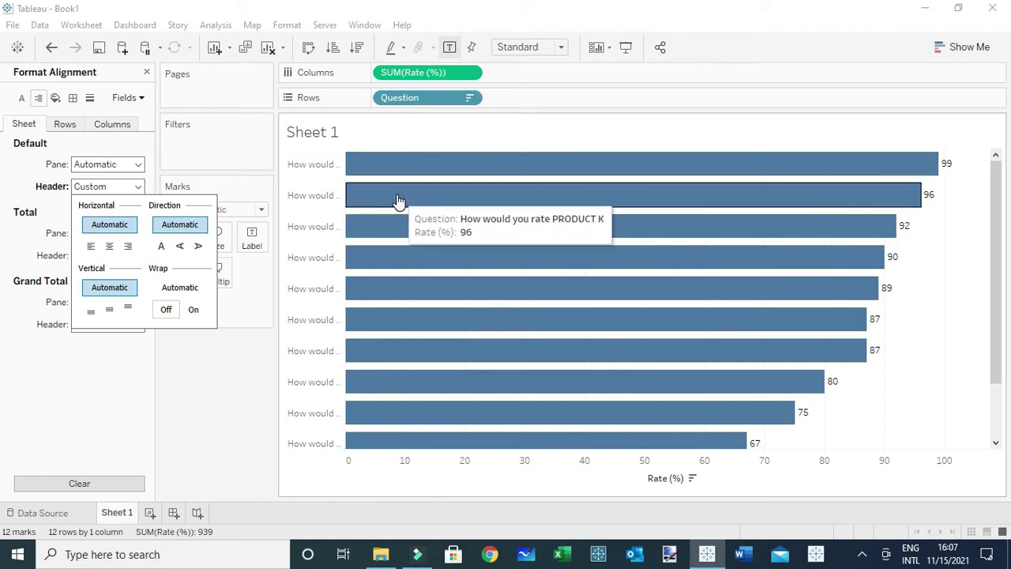
Add a constant 0 calculation to Columns and set its aggregation to Average
{"action": "double_click", "coordinate": [513, 72]}
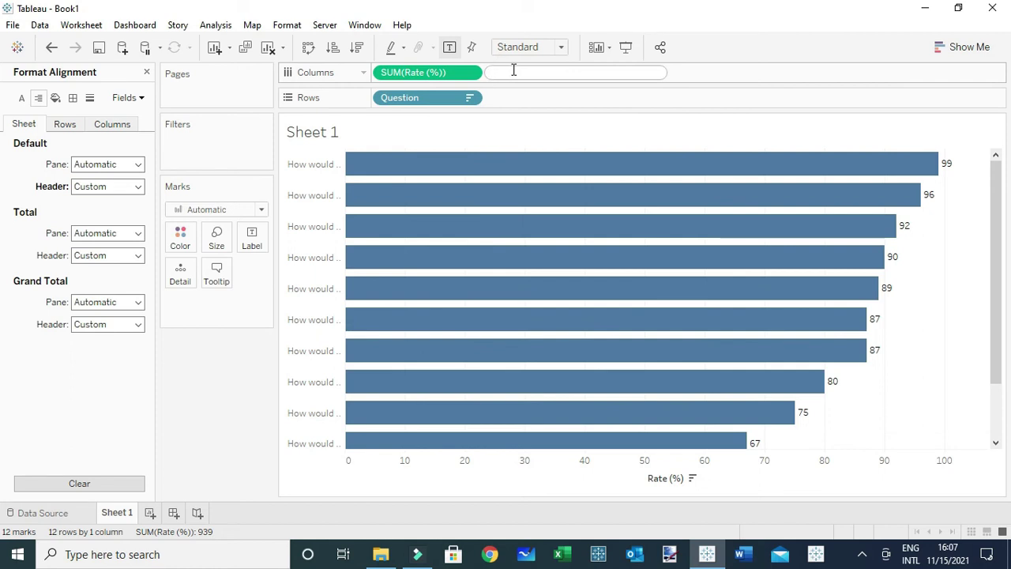
{"action": "type", "text": "0"}
{"action": "key", "text": "Return"}
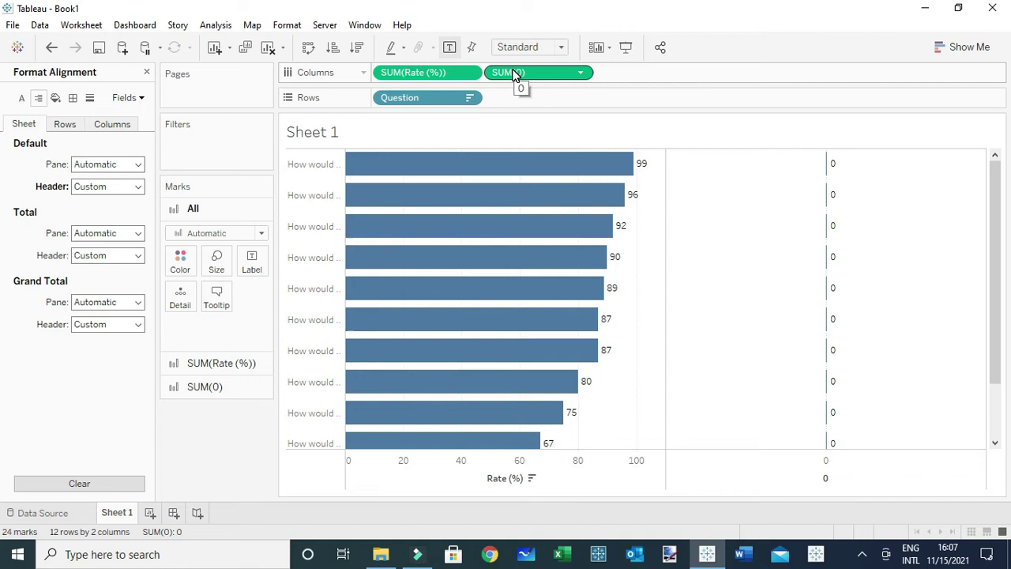
{"action": "left_click", "coordinate": [580, 73]}
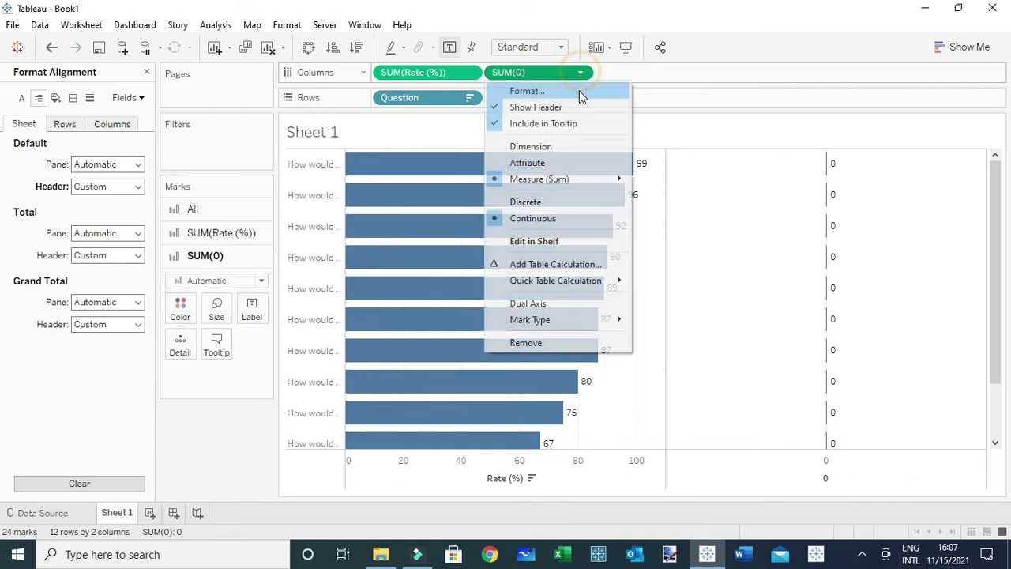
{"action": "mouse_move", "coordinate": [567, 182]}
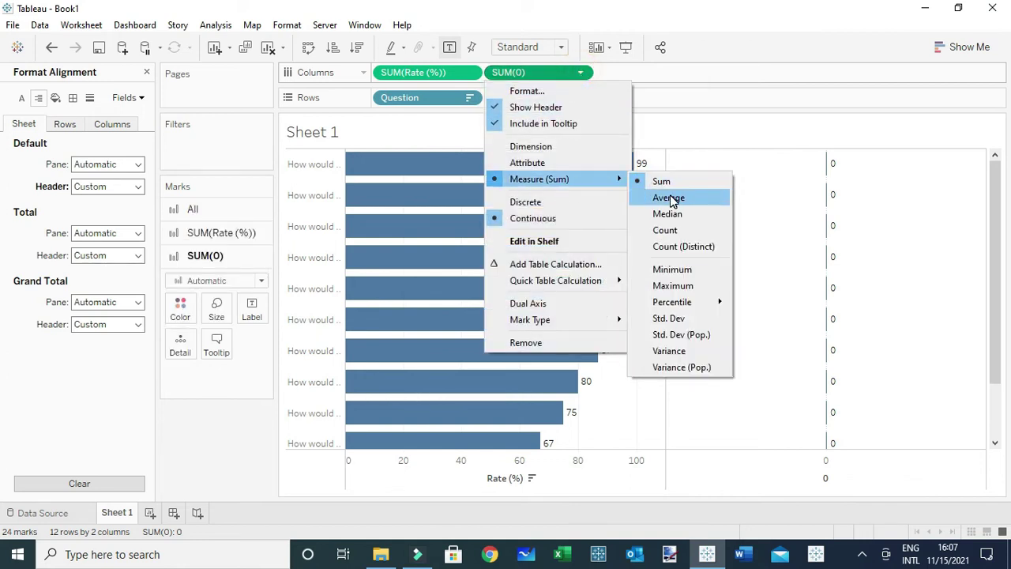
{"action": "left_click", "coordinate": [668, 199]}
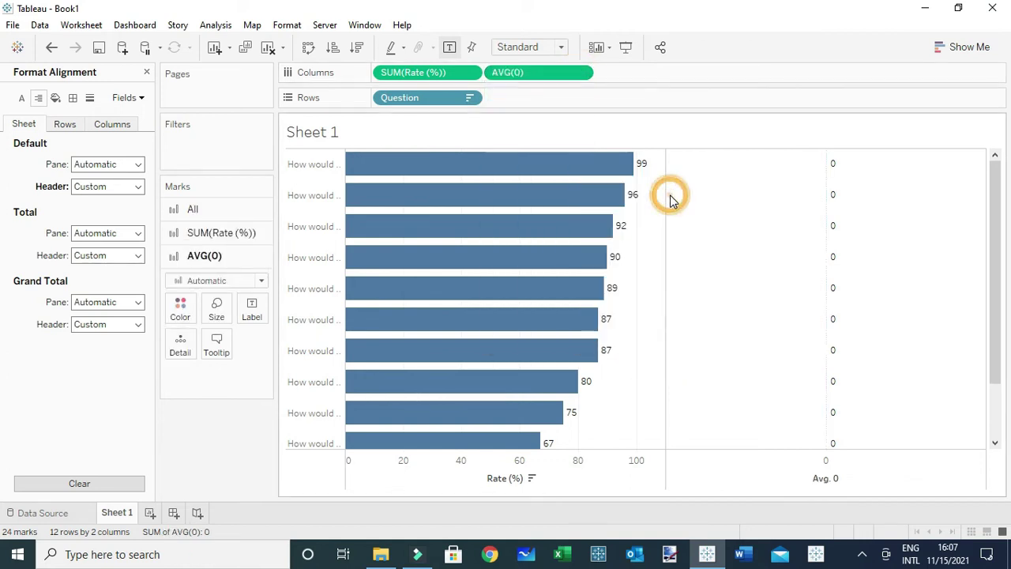
Make AVG(0) a dual axis synchronized with Rate (%), with All marks set to Bar
{"action": "right_click", "coordinate": [542, 72]}
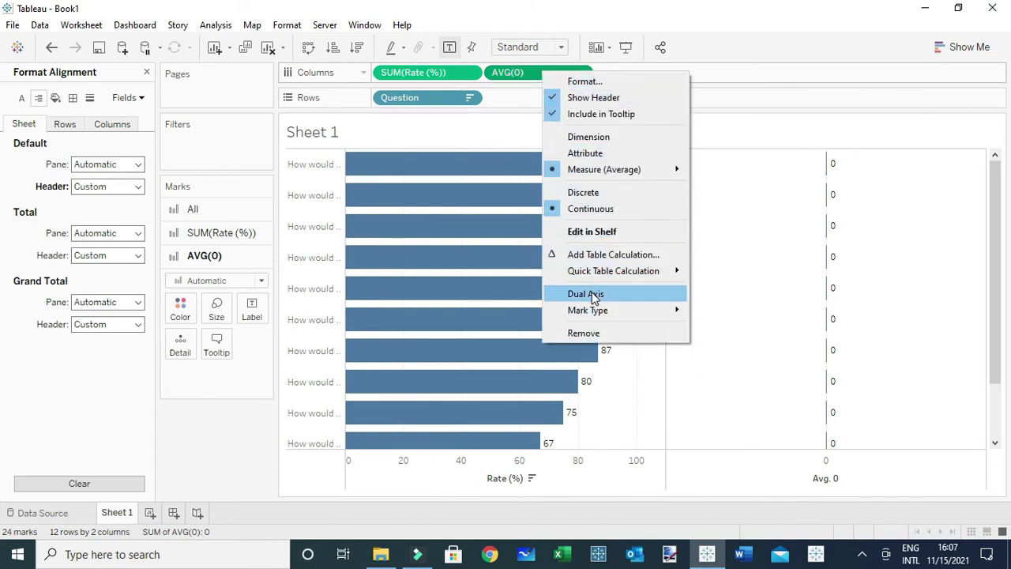
{"action": "left_click", "coordinate": [594, 294]}
{"action": "right_click", "coordinate": [665, 477]}
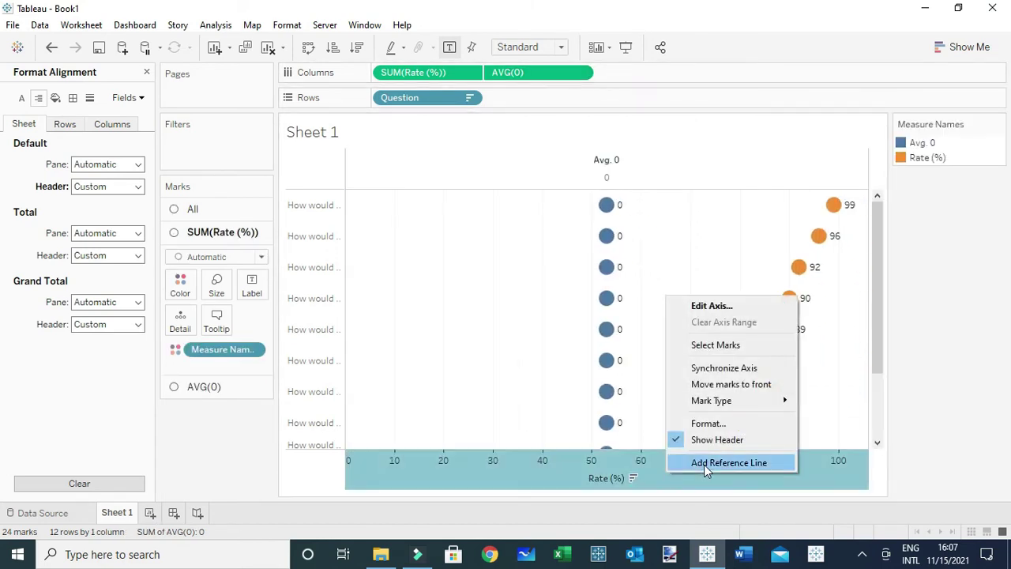
{"action": "left_click", "coordinate": [713, 368]}
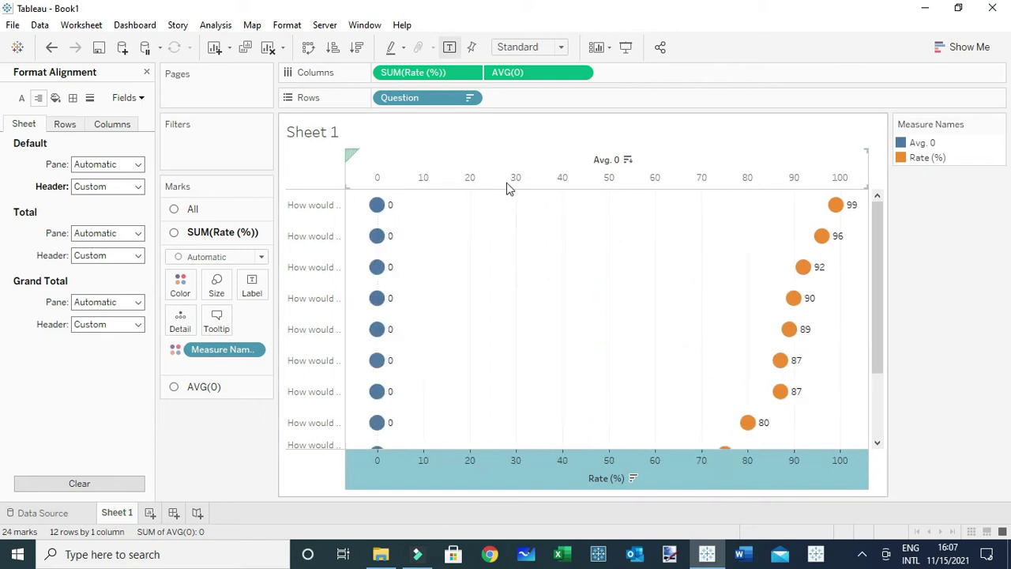
{"action": "left_click", "coordinate": [228, 209]}
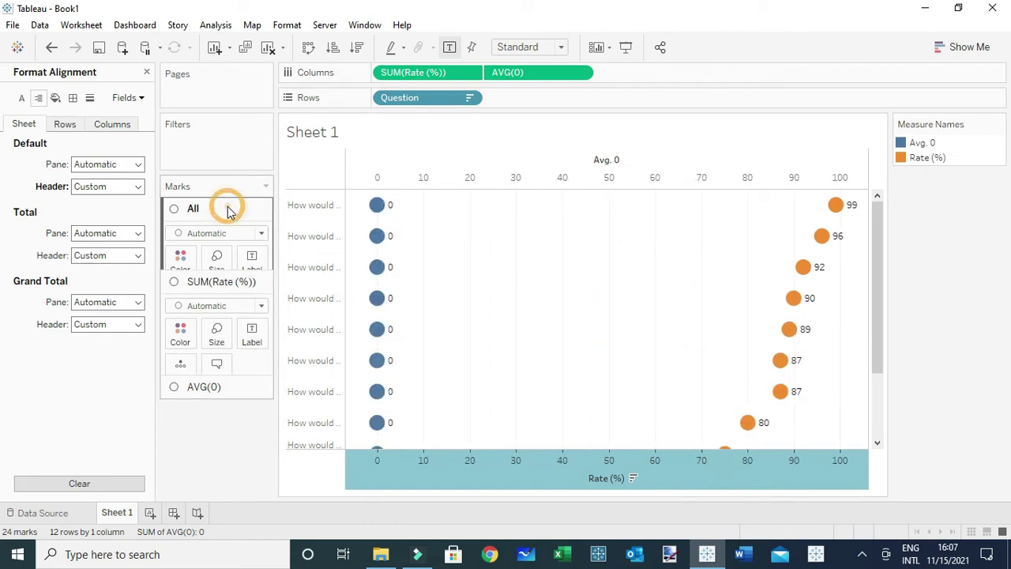
{"action": "left_click", "coordinate": [201, 233]}
{"action": "left_click", "coordinate": [198, 270]}
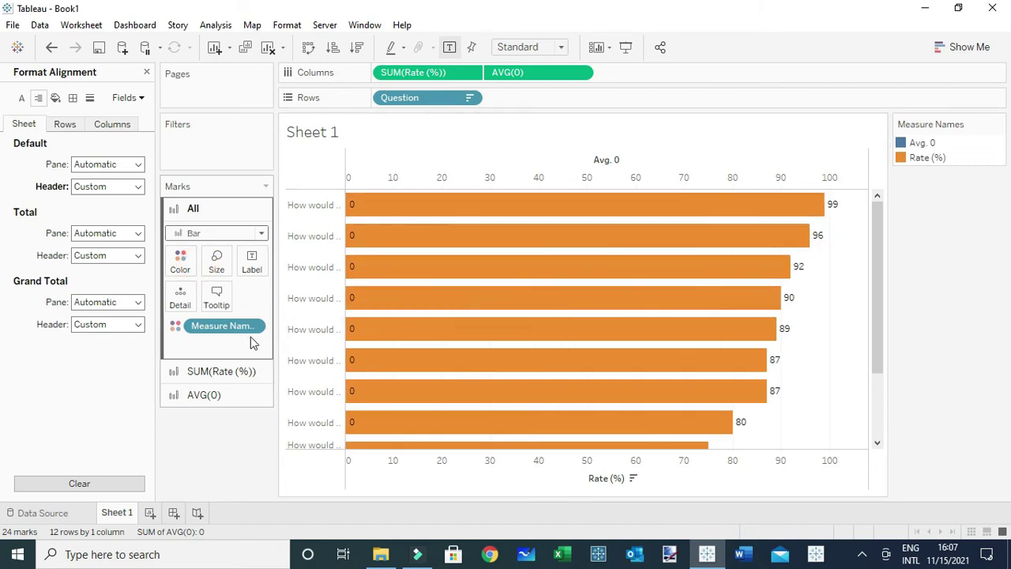
Put Measure Names on Rows, ordering the Avg. 0 row above the Rate (%) row
{"action": "left_click_drag", "start_coordinate": [222, 334], "coordinate": [555, 100]}
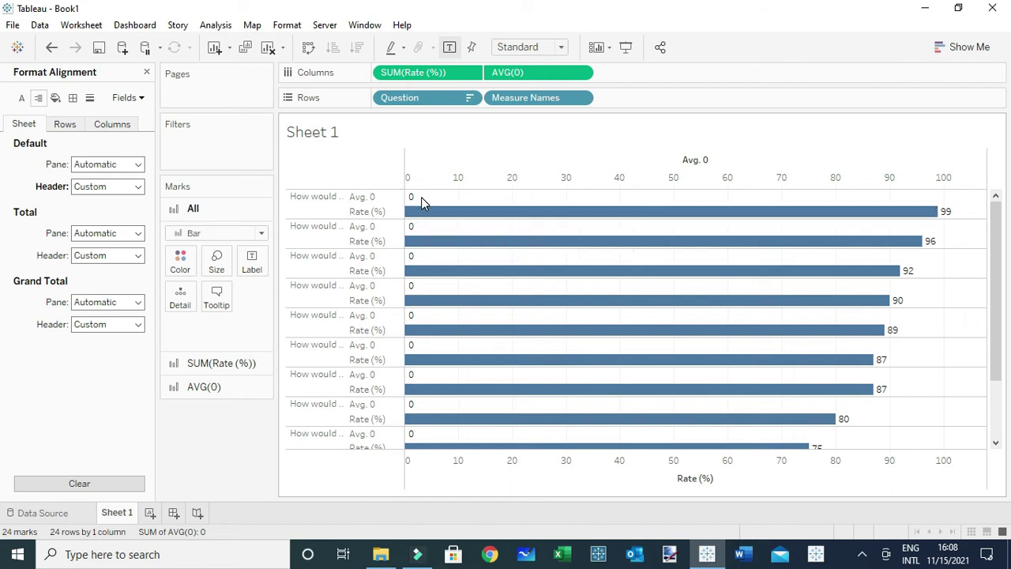
{"action": "mouse_move", "coordinate": [441, 213]}
{"action": "mouse_move", "coordinate": [385, 213]}
{"action": "left_mouse_down"}
{"action": "mouse_move", "coordinate": [365, 217]}
{"action": "mouse_move", "coordinate": [374, 199]}
{"action": "left_mouse_up"}
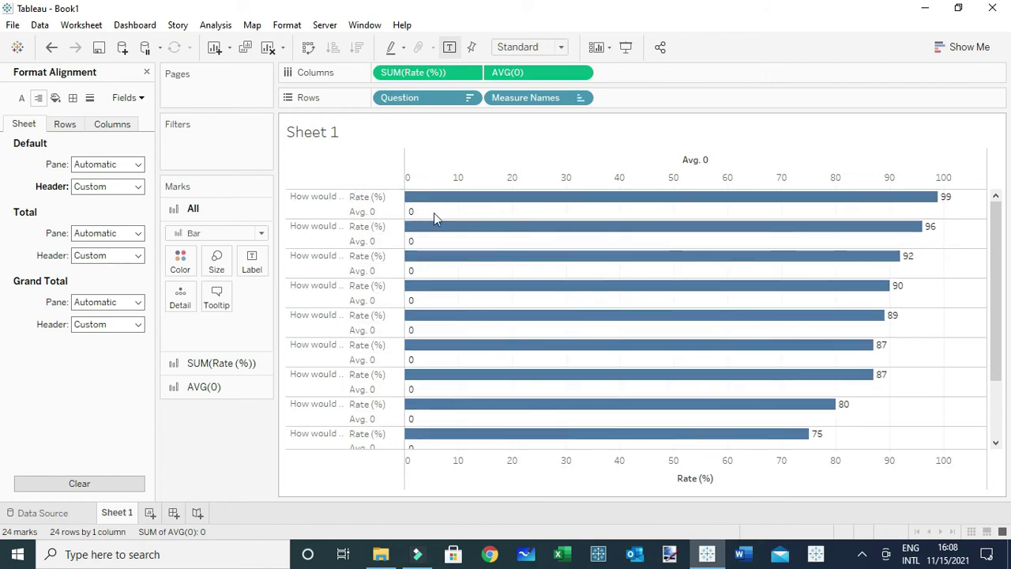
{"action": "left_click", "coordinate": [364, 205]}
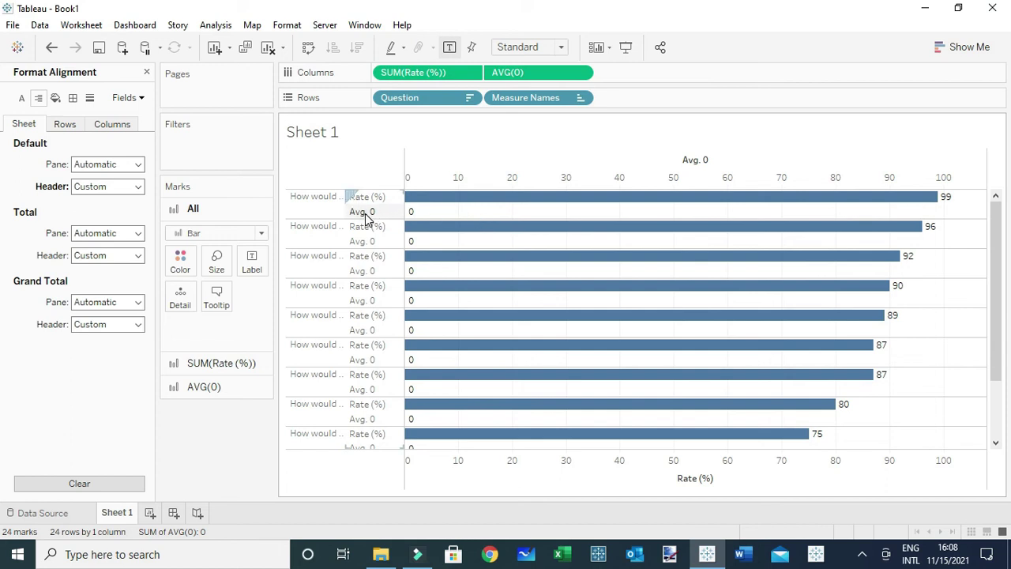
{"action": "left_click_drag", "start_coordinate": [366, 207], "coordinate": [376, 199]}
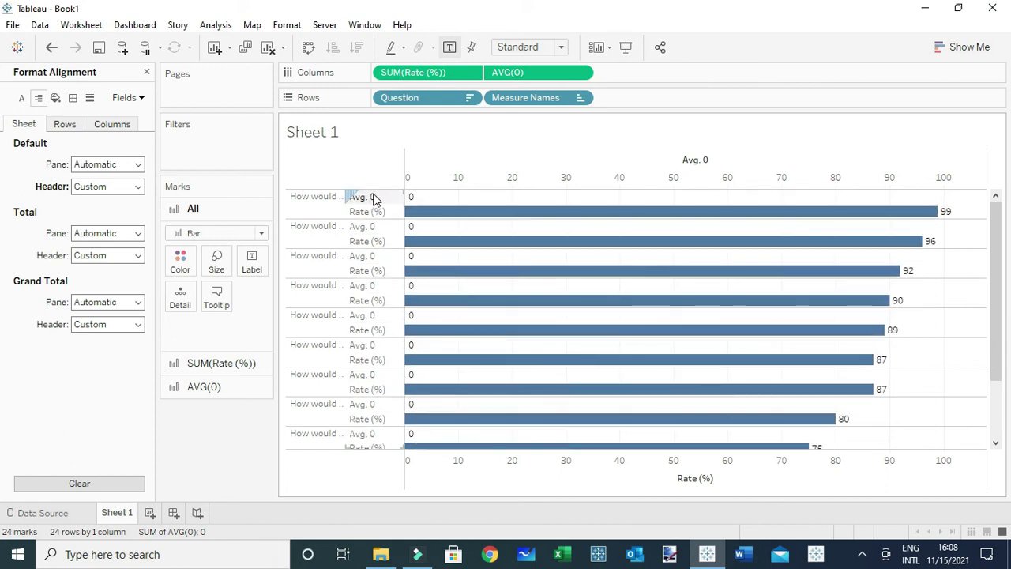
Drop Question onto Label on the AVG(0) marks card to show full question text
{"action": "left_click", "coordinate": [212, 387]}
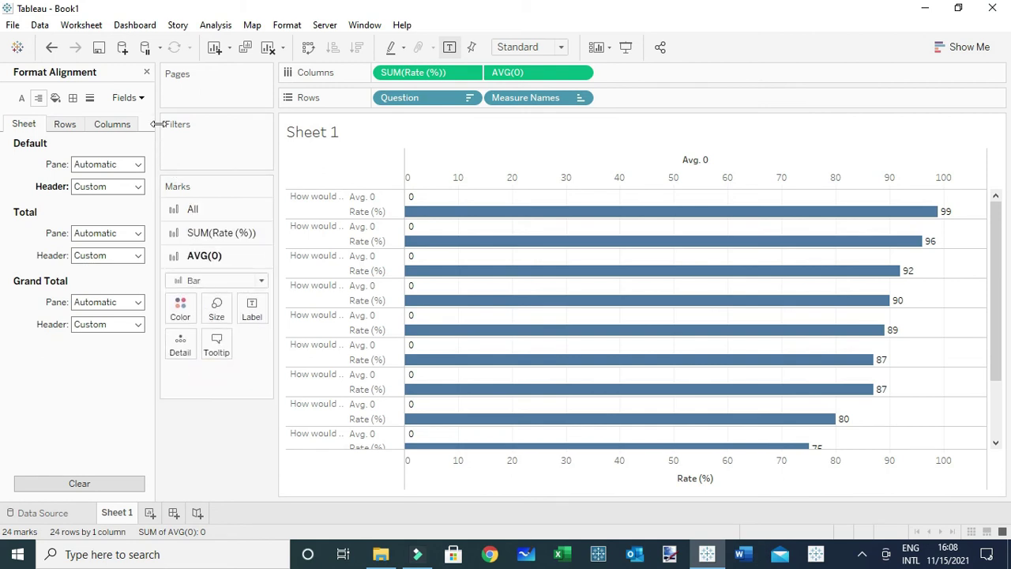
{"action": "left_click", "coordinate": [146, 72]}
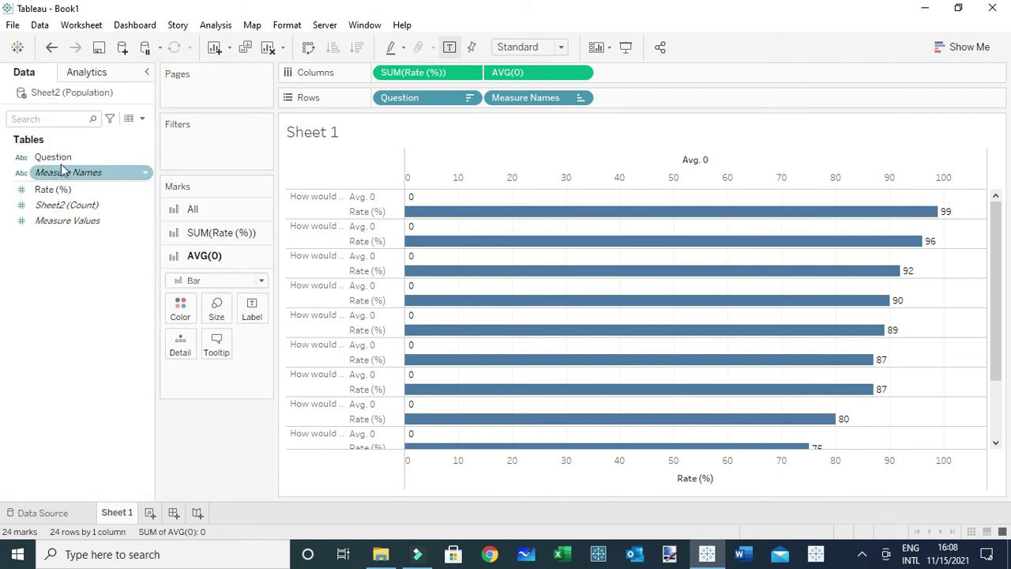
{"action": "left_click_drag", "start_coordinate": [60, 157], "coordinate": [253, 318]}
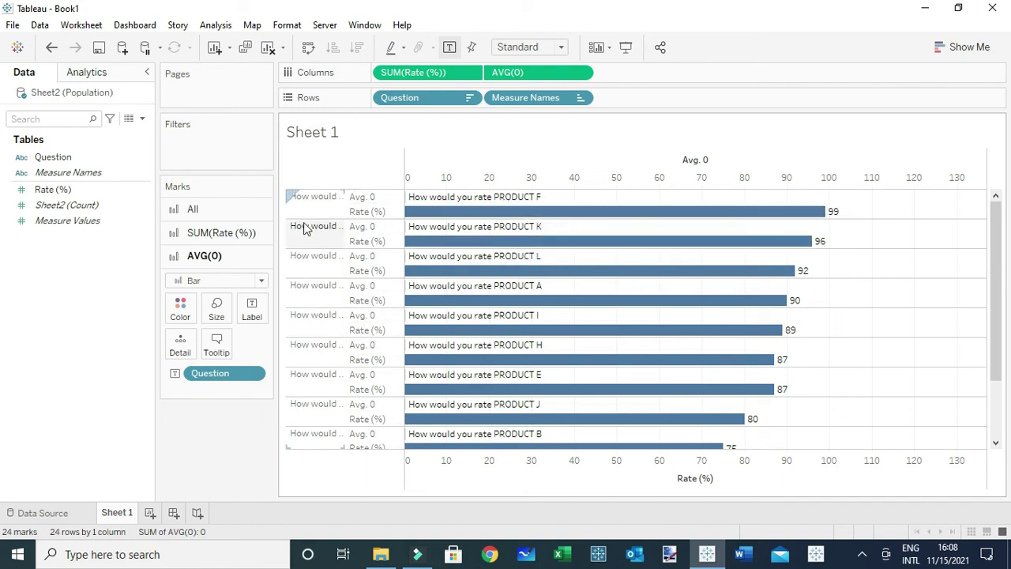
Uncheck Show Header on both the Measure Names and Question row pills
{"action": "right_click", "coordinate": [537, 102]}
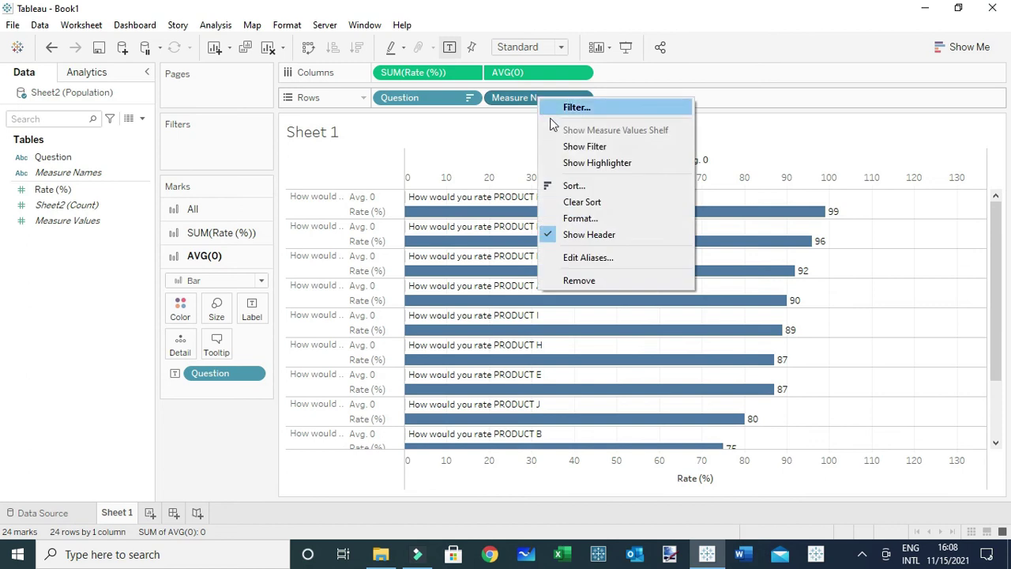
{"action": "left_click", "coordinate": [553, 233]}
{"action": "left_click", "coordinate": [429, 97]}
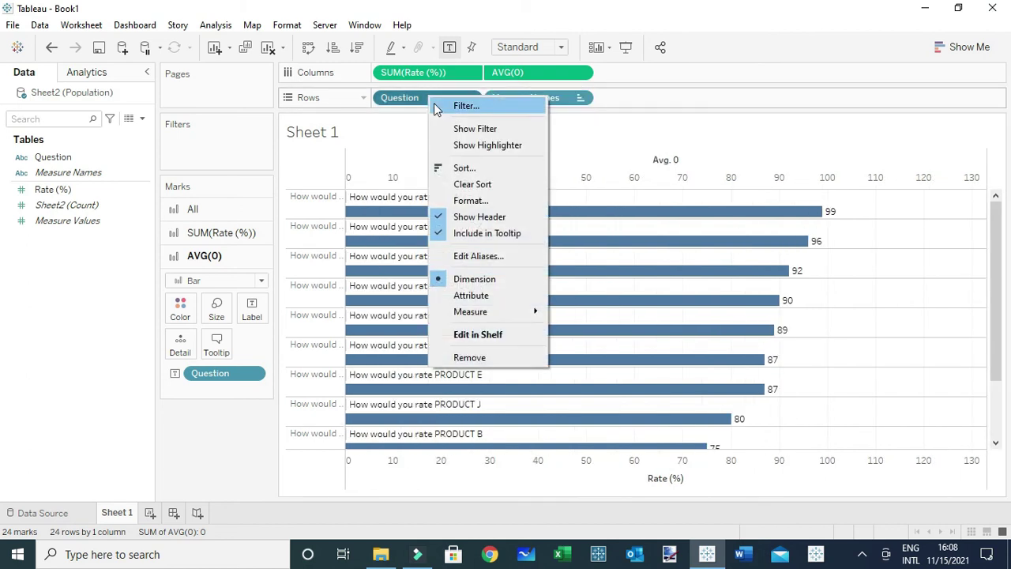
{"action": "left_click", "coordinate": [439, 218]}
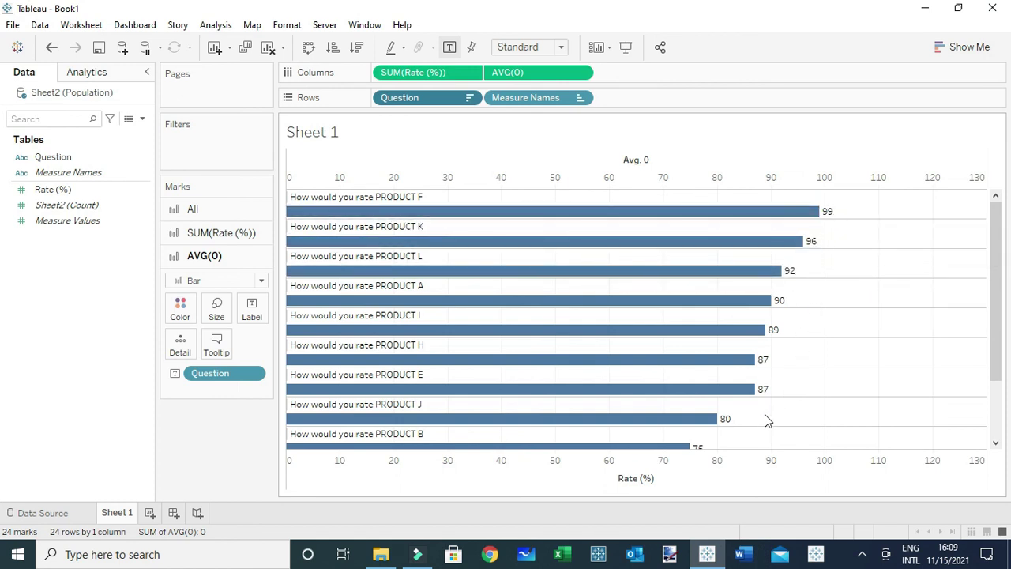
Uncheck Show Header on the top Avg. 0 axis and the bottom Rate (%) axis
{"action": "right_click", "coordinate": [534, 177]}
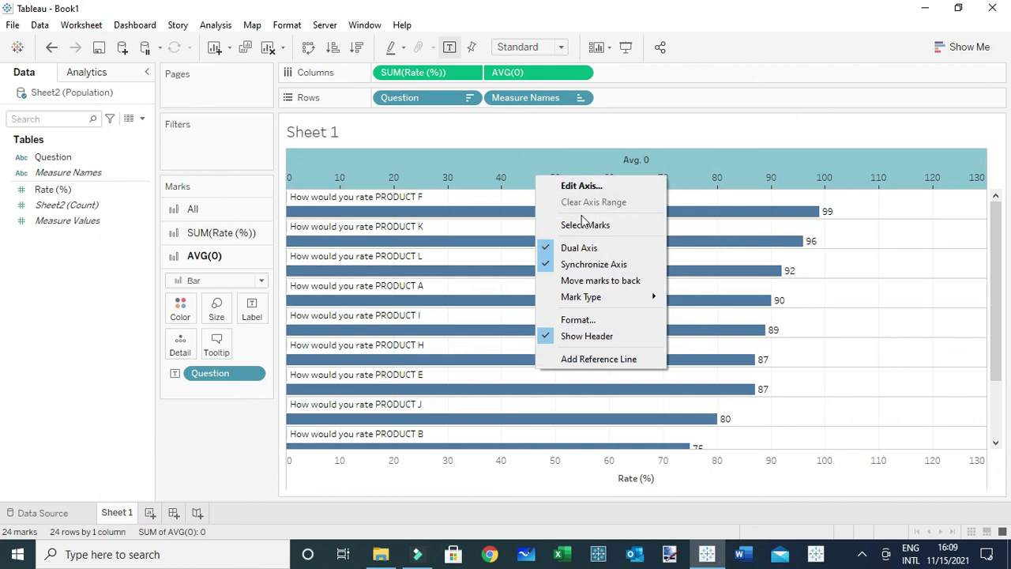
{"action": "left_click", "coordinate": [544, 335]}
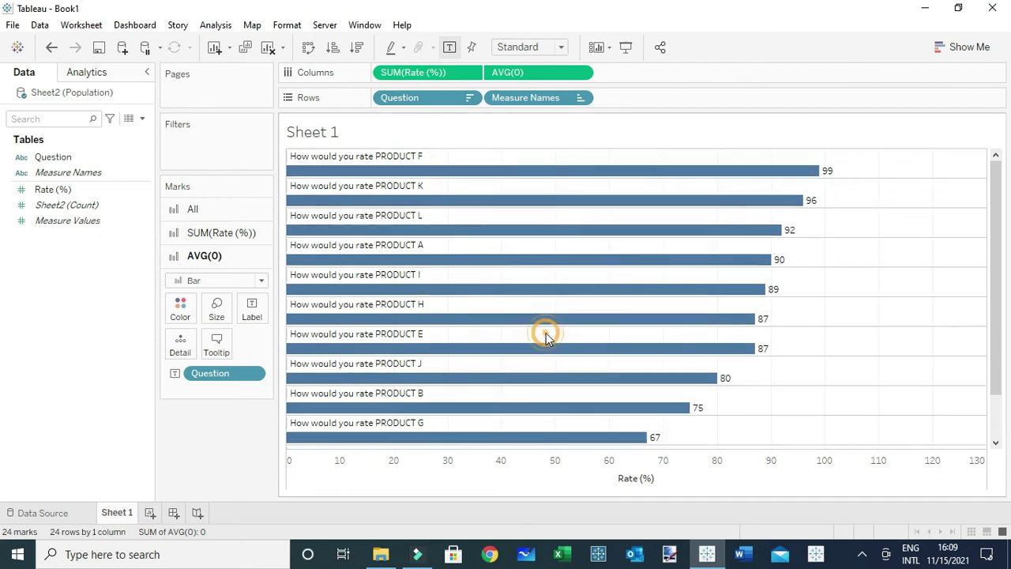
{"action": "right_click", "coordinate": [614, 466]}
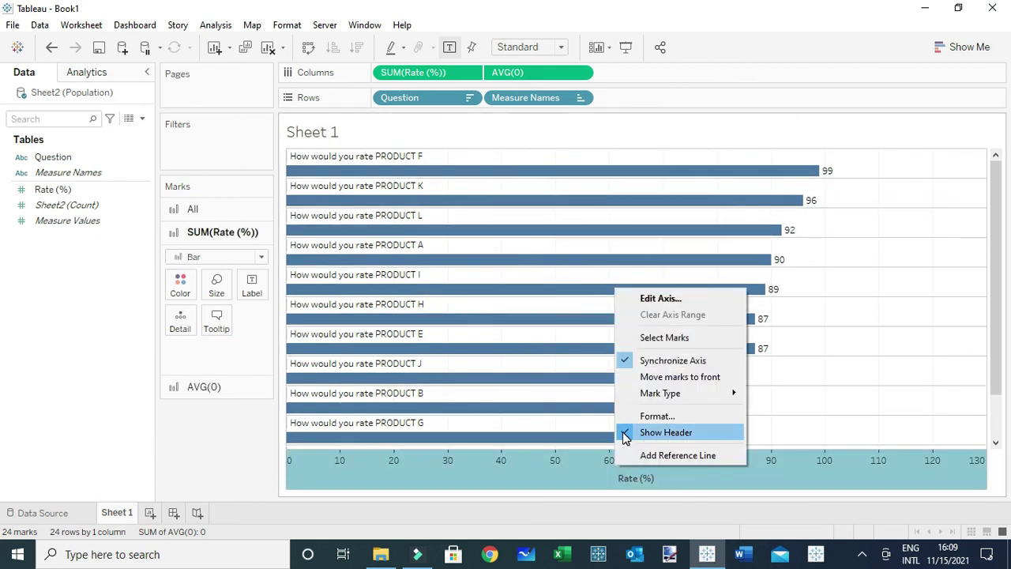
{"action": "left_click", "coordinate": [629, 436]}
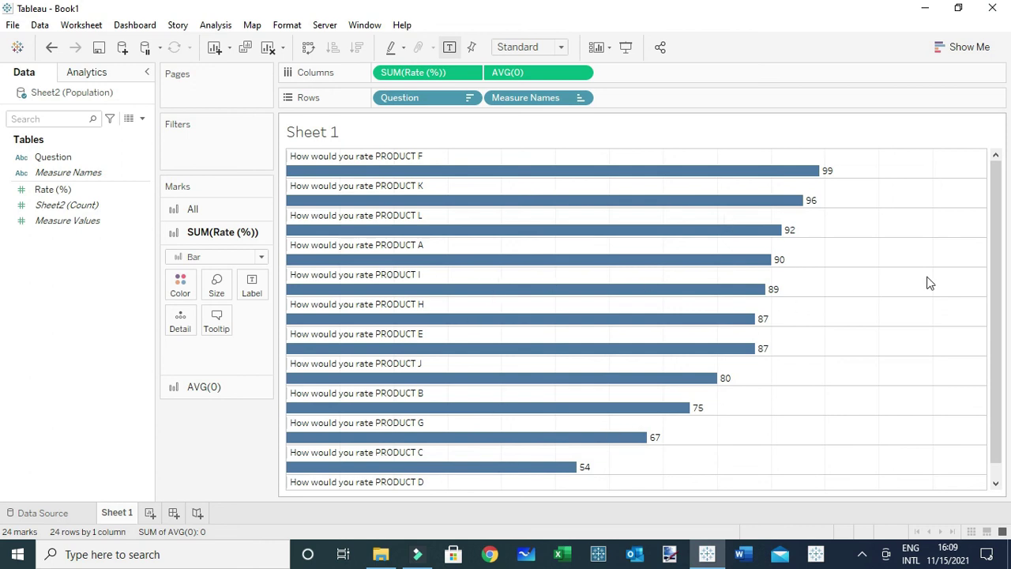